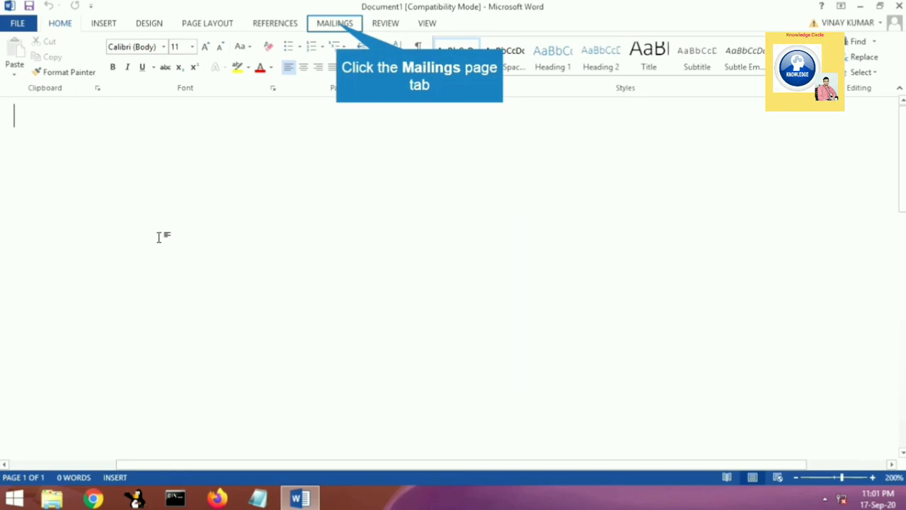
Step: Start the step-by-step mail merge wizard for letters, use the current document, and proceed to recipient selection
left_click(333, 26)
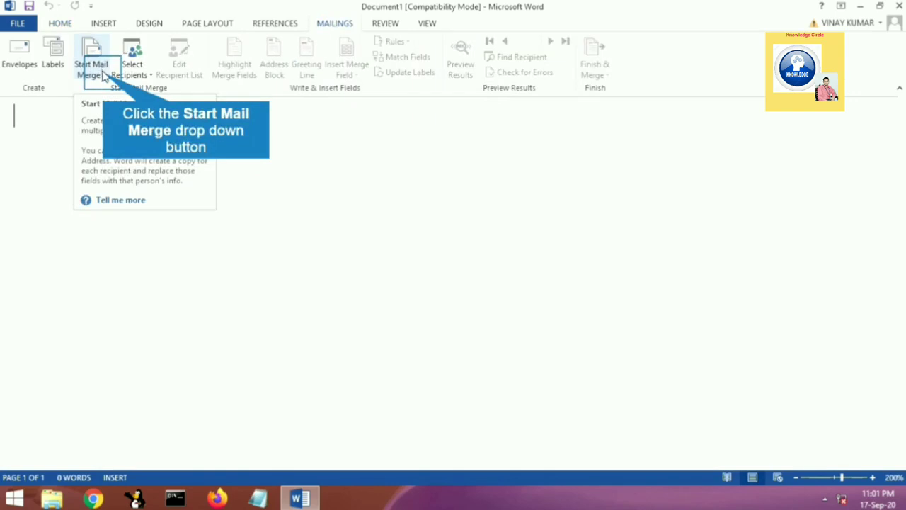
left_click(103, 75)
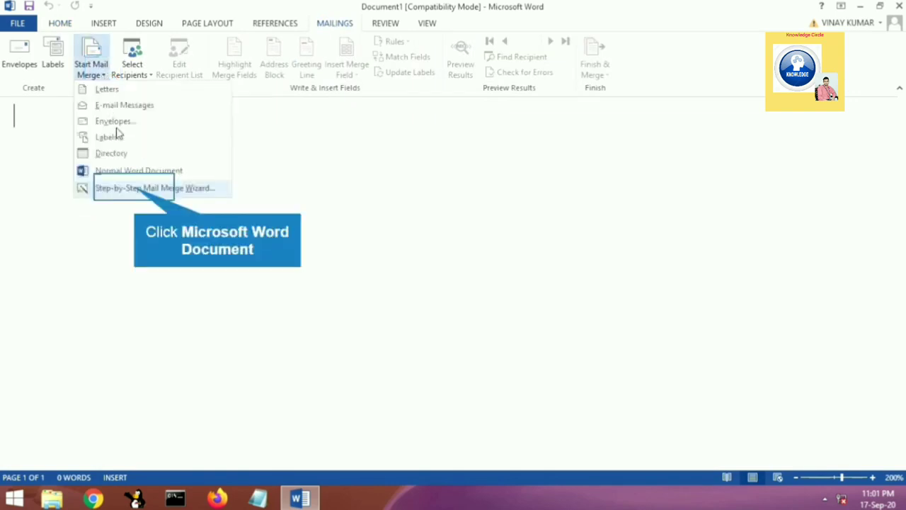
left_click(137, 193)
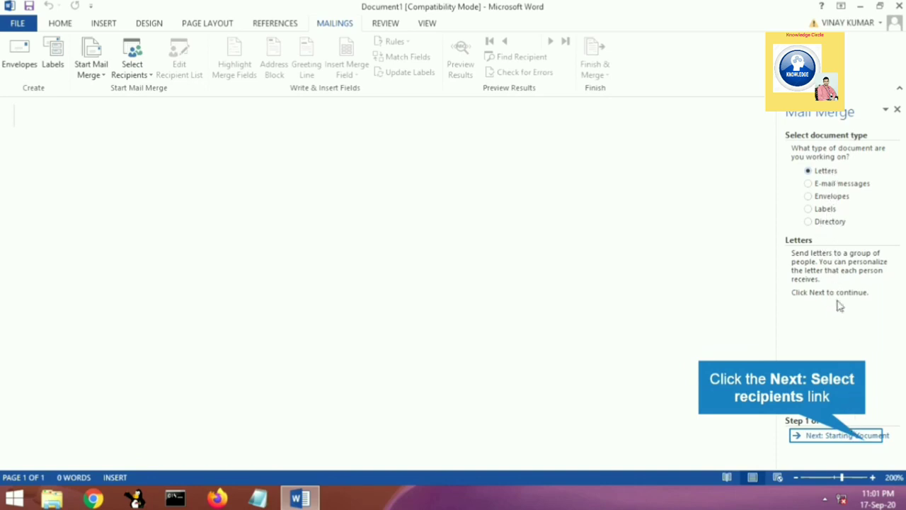
left_click(859, 435)
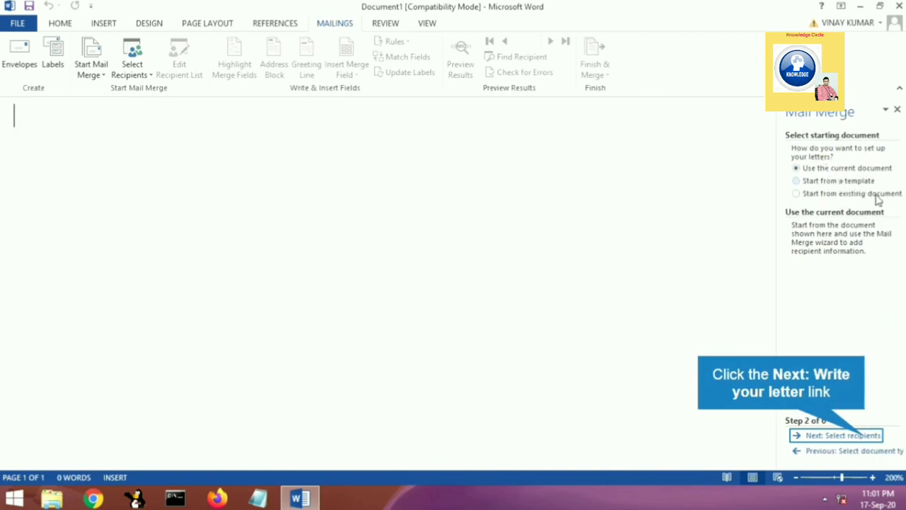
left_click(866, 435)
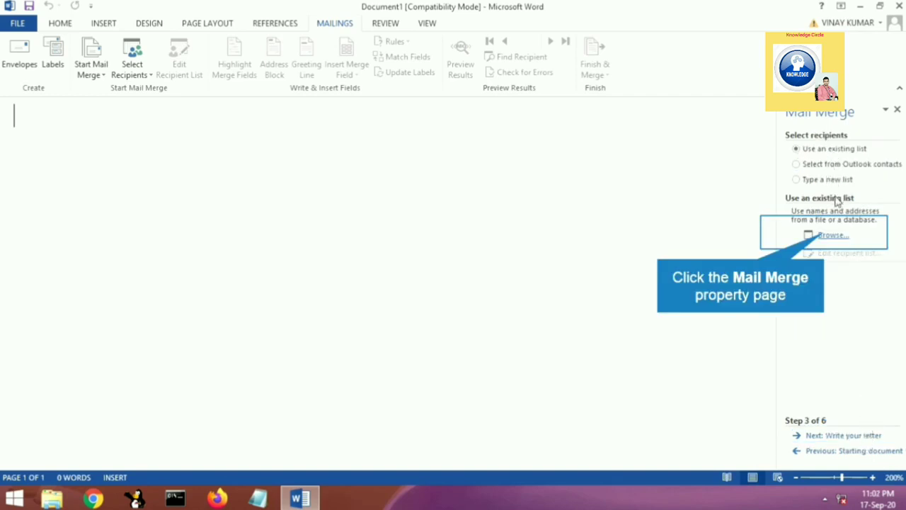
Step: Load the existing recipient list from the add database, keep all recipients included, and proceed to writing the letter
left_click(827, 236)
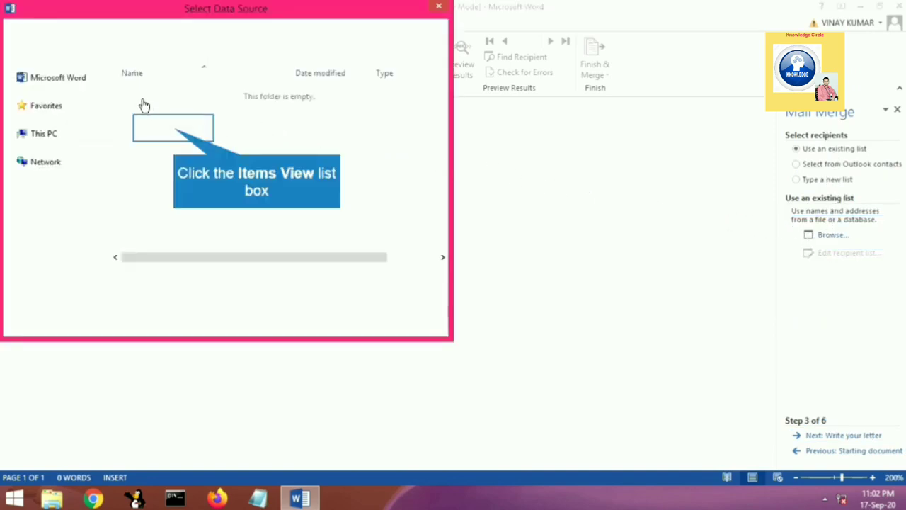
left_click(177, 136)
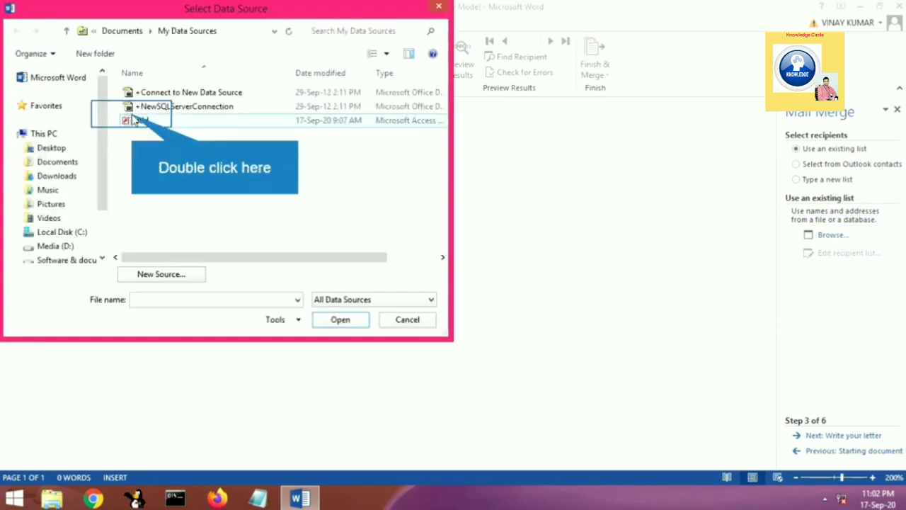
double_click(133, 120)
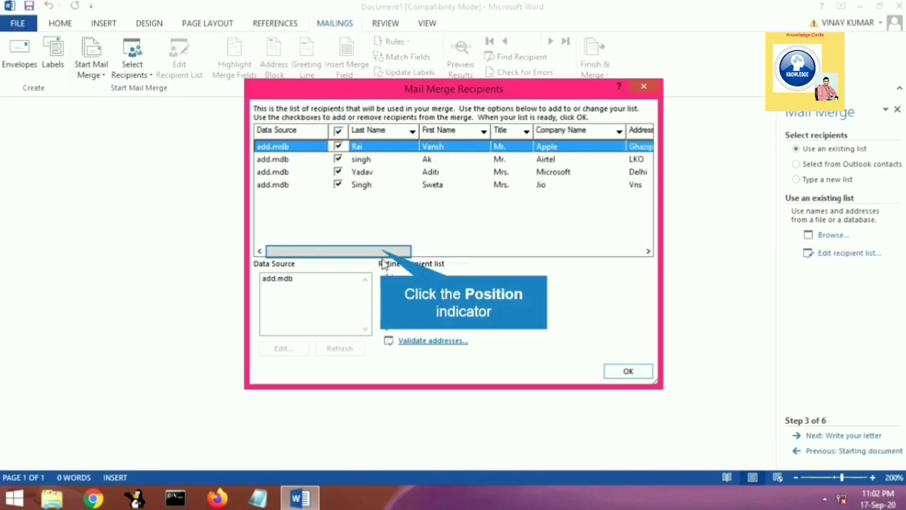
left_click_drag(382, 254, 356, 279)
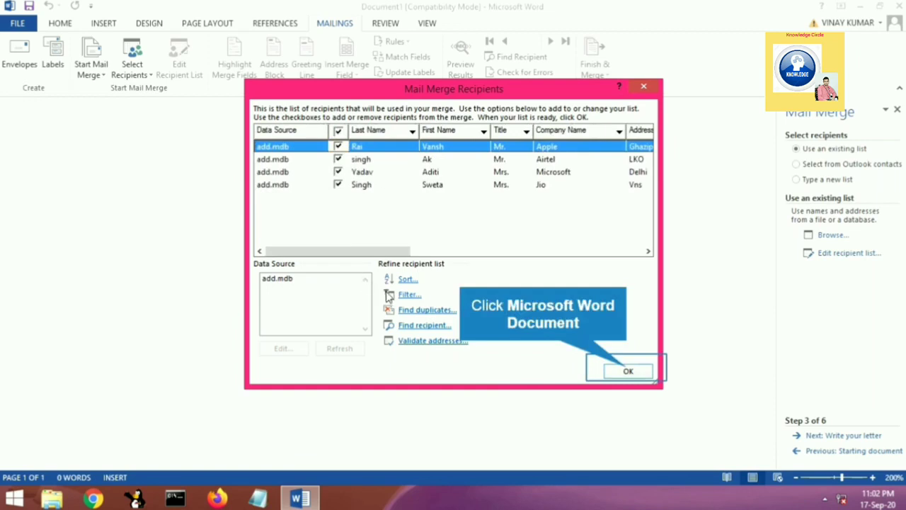
left_click(640, 374)
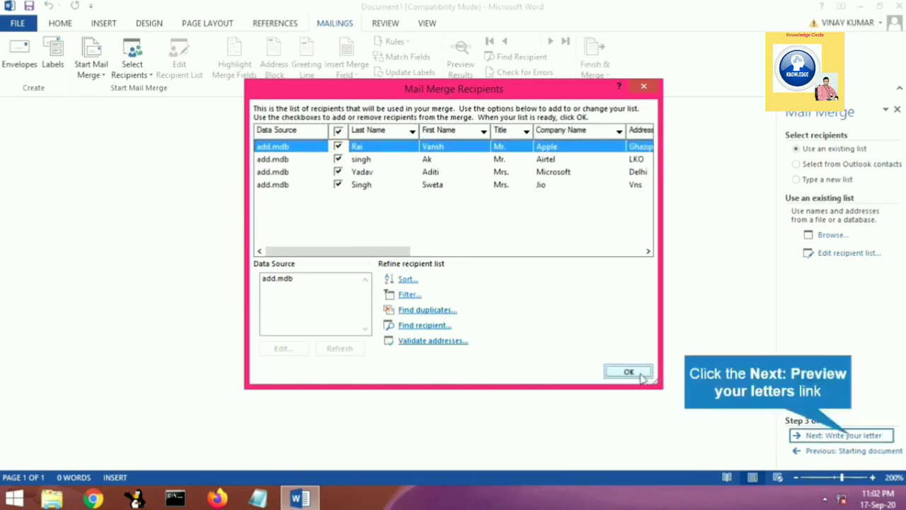
left_click(861, 436)
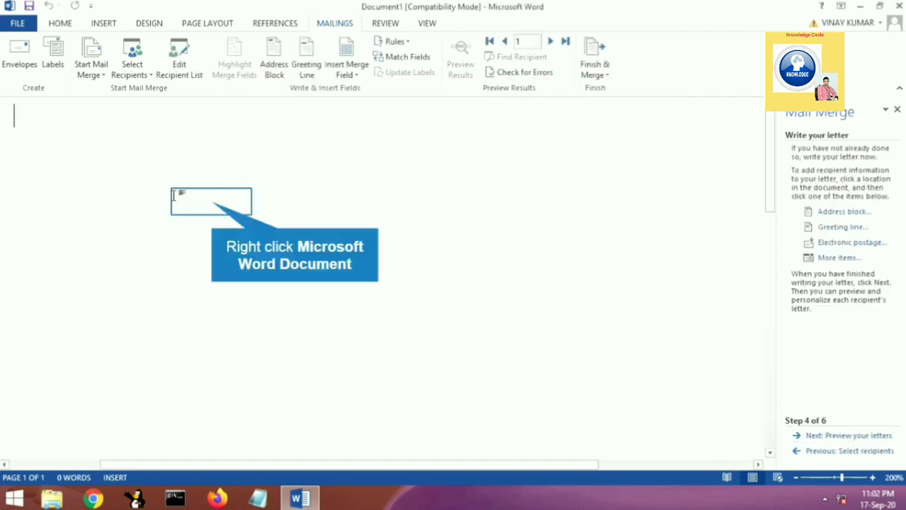
Step: Insert the Address Line 1 database merge field at the start of the letter
right_click(211, 202)
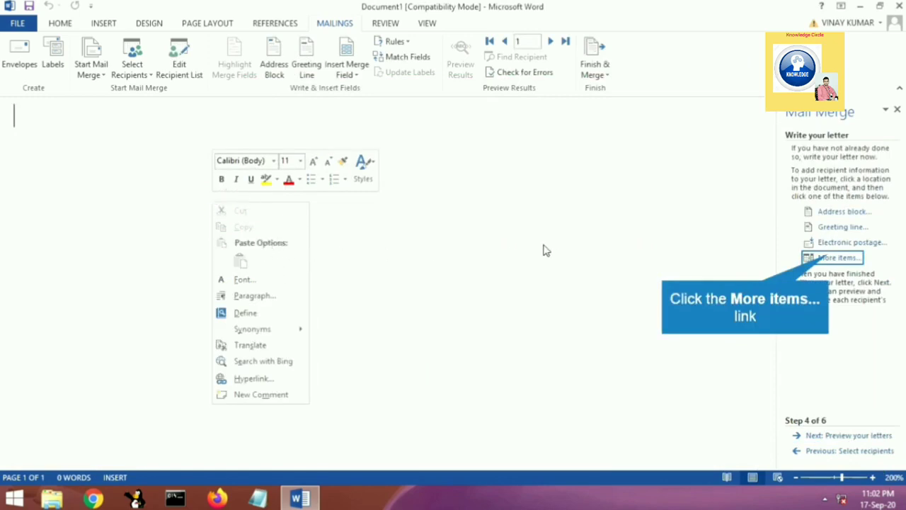
left_click(830, 260)
left_click(830, 259)
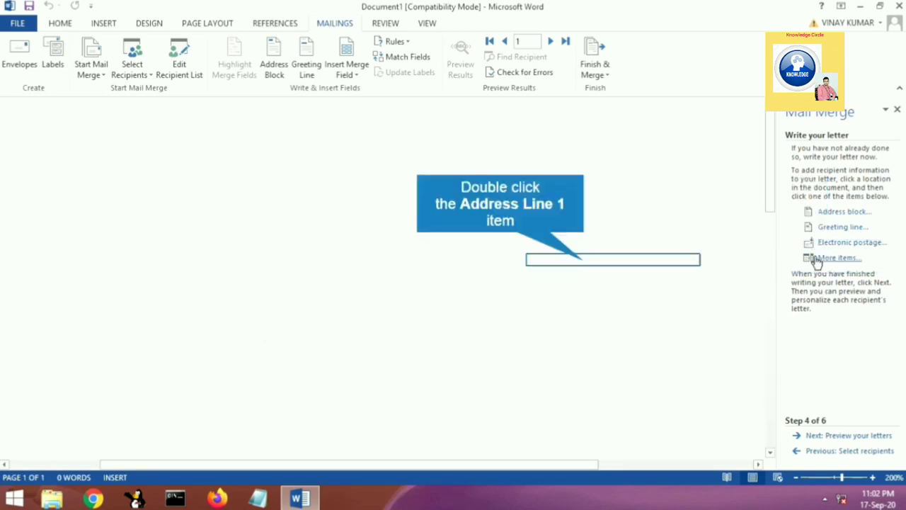
double_click(585, 262)
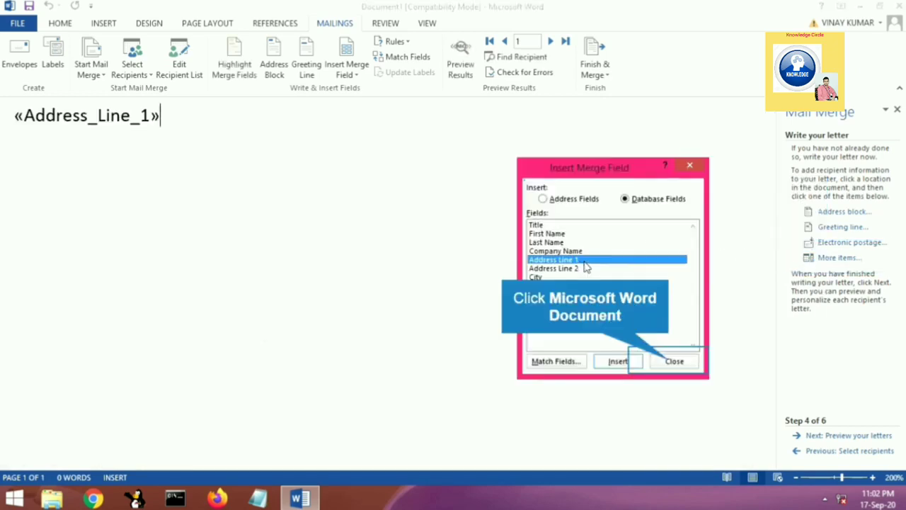
left_click(669, 363)
Step: Begin the salutation with "Dear" on a new line below the address field
key("Return")
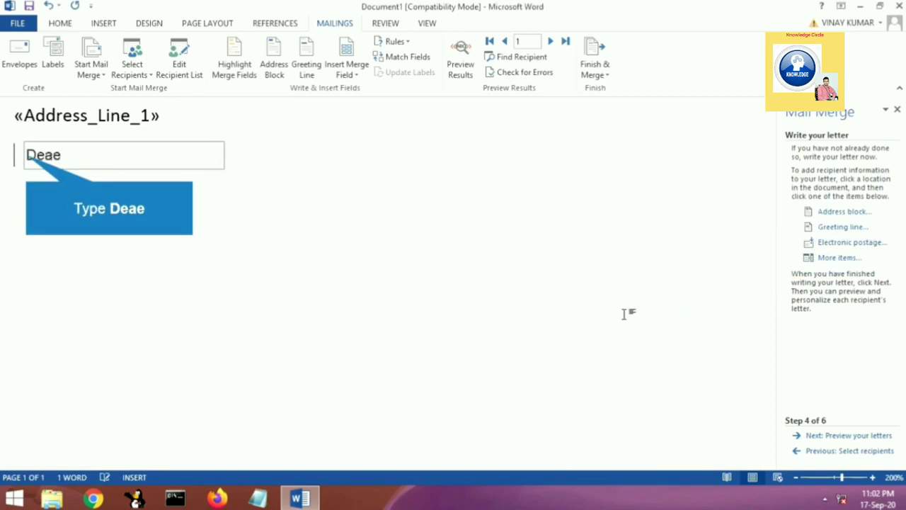
type("Deae")
key("BackSpace")
key("BackSpace")
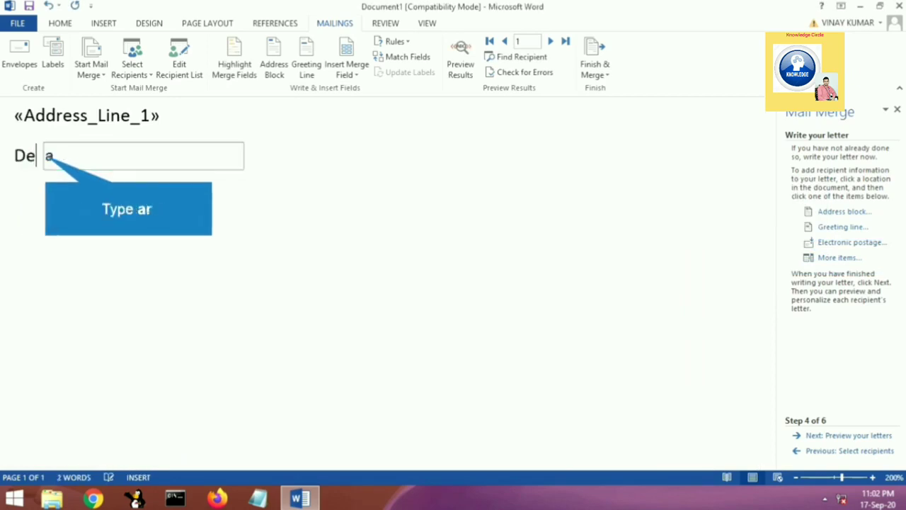
type("ar")
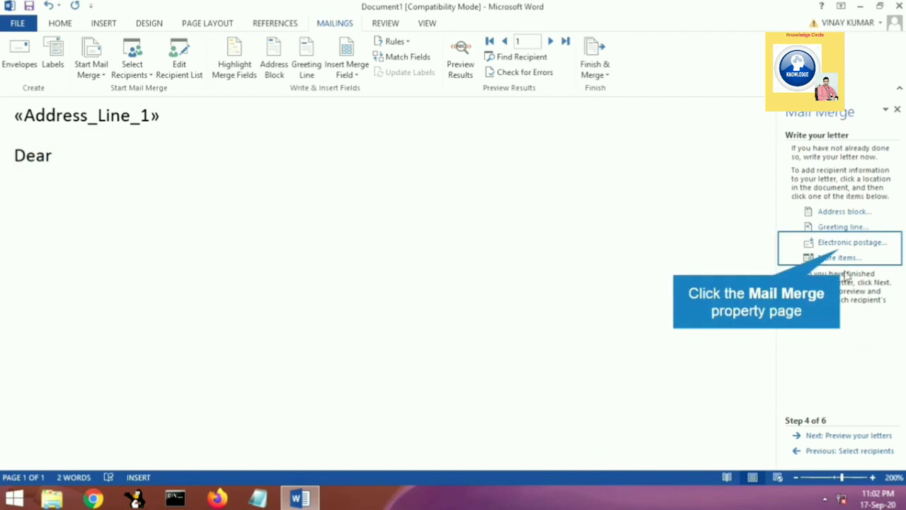
Step: Insert the First Name database merge field after "Dear" in the salutation
left_click(848, 244)
left_click(734, 228)
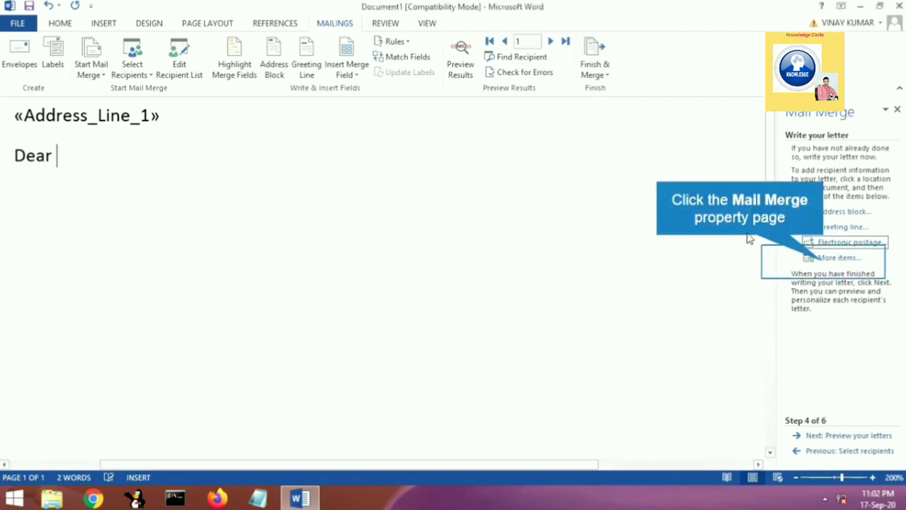
left_click(821, 258)
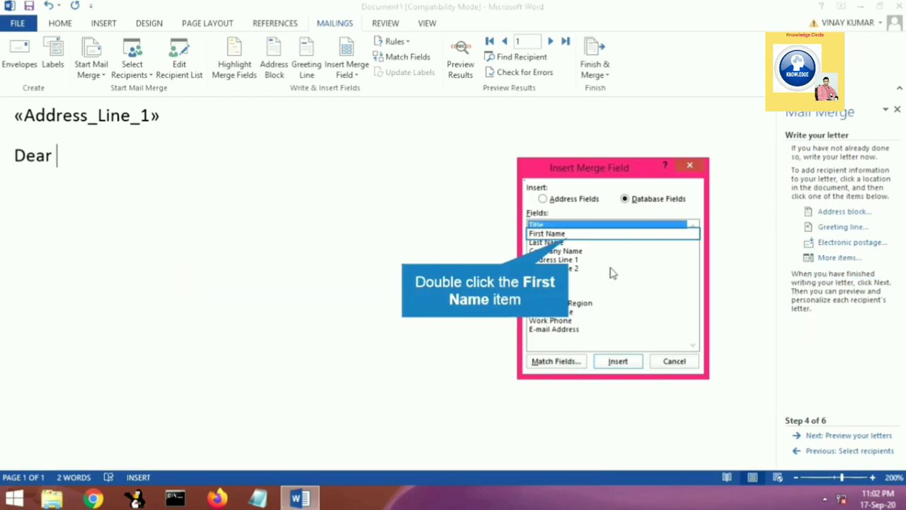
double_click(568, 235)
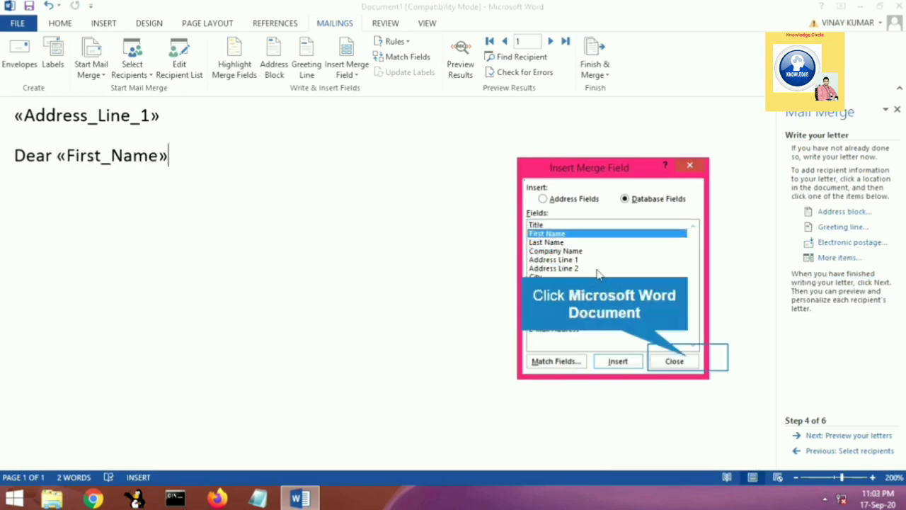
left_click(695, 364)
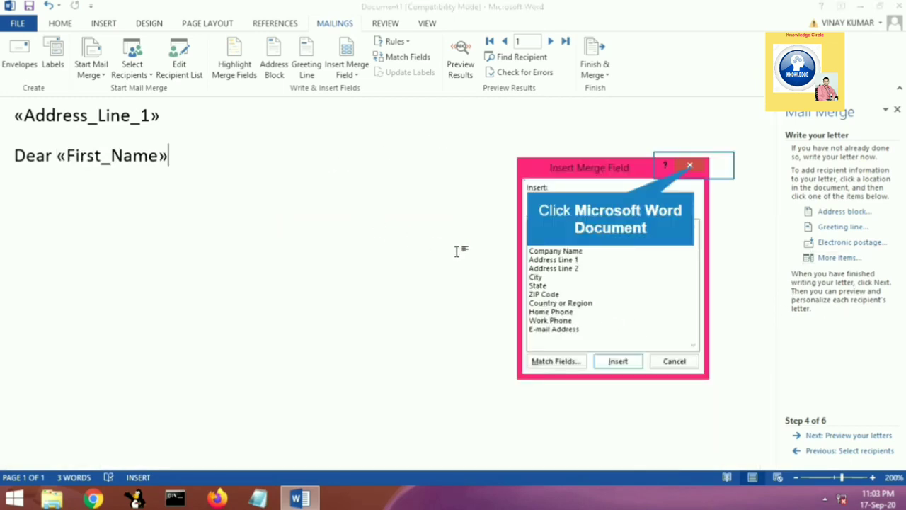
left_click(690, 168)
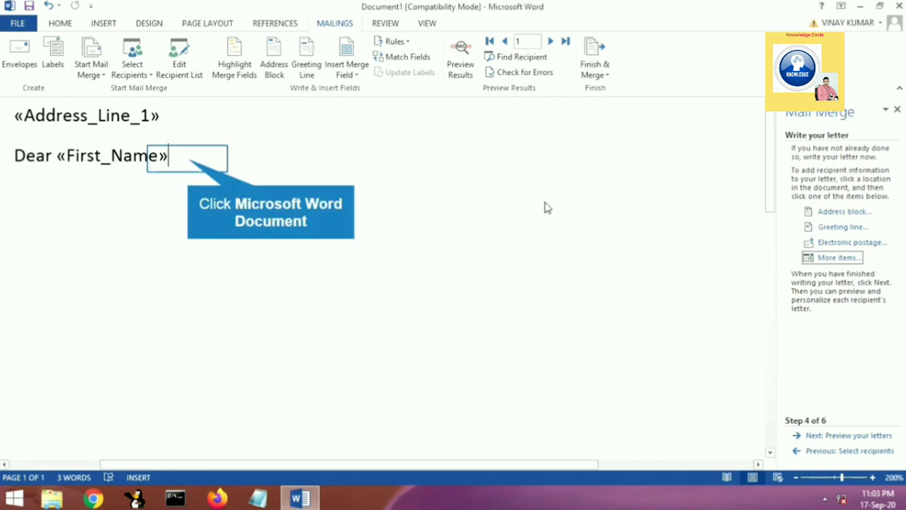
left_click(189, 158)
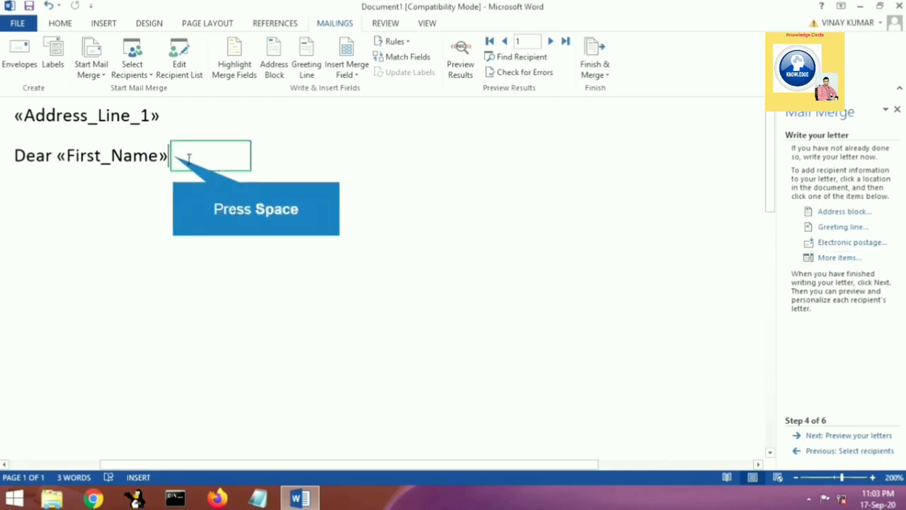
Step: Write the body lines "You are invited to my birthday party." and "I hope to see you there.", closing with "Your friend" and the sender's name
key("space")
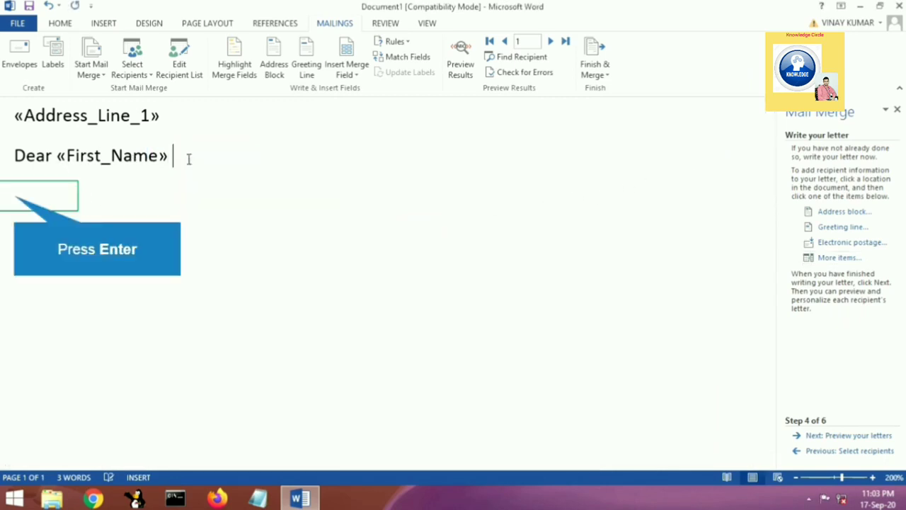
key("Return")
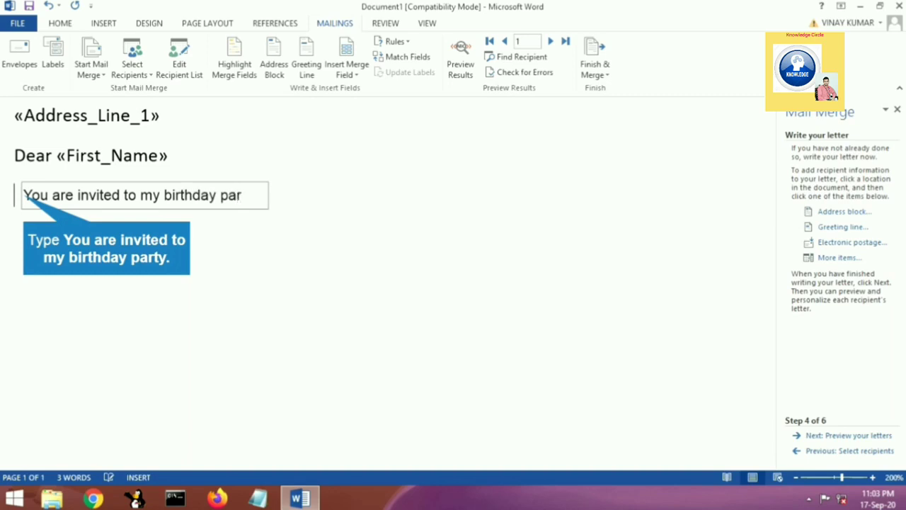
key("Return")
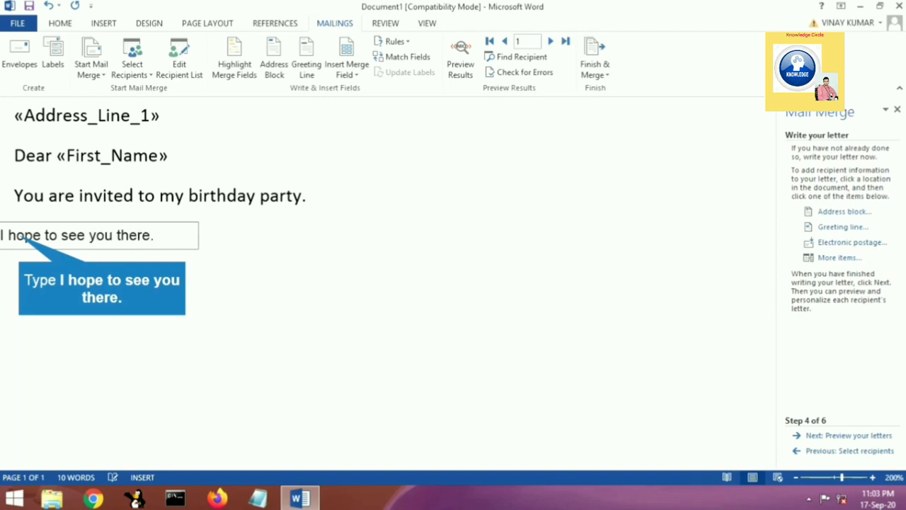
key("Return")
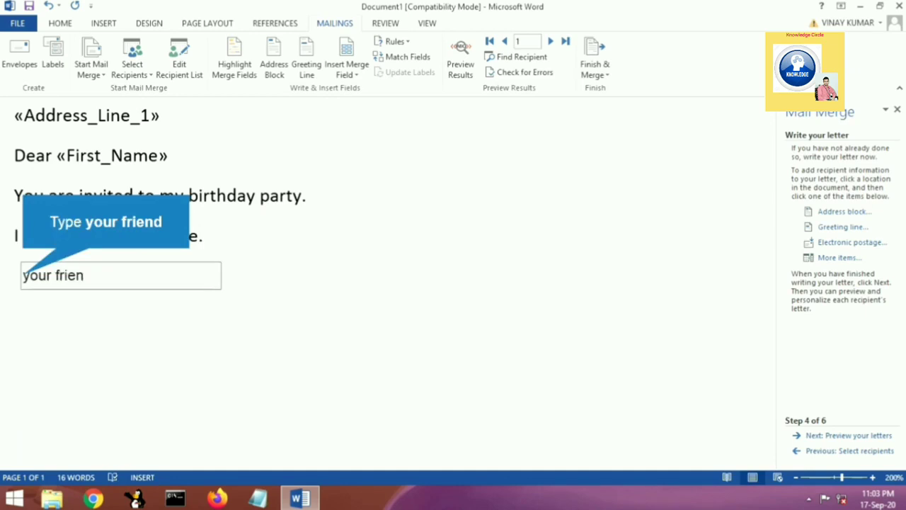
type("your friend")
key("Return")
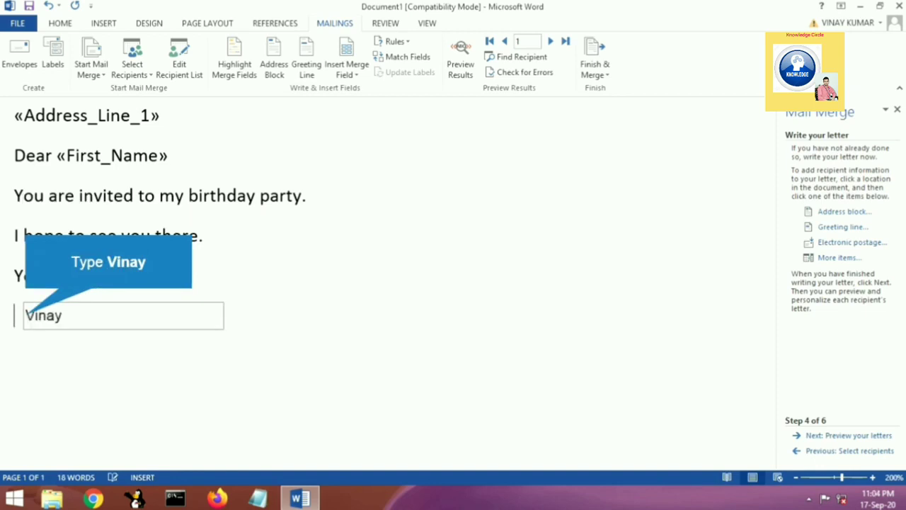
key("Return")
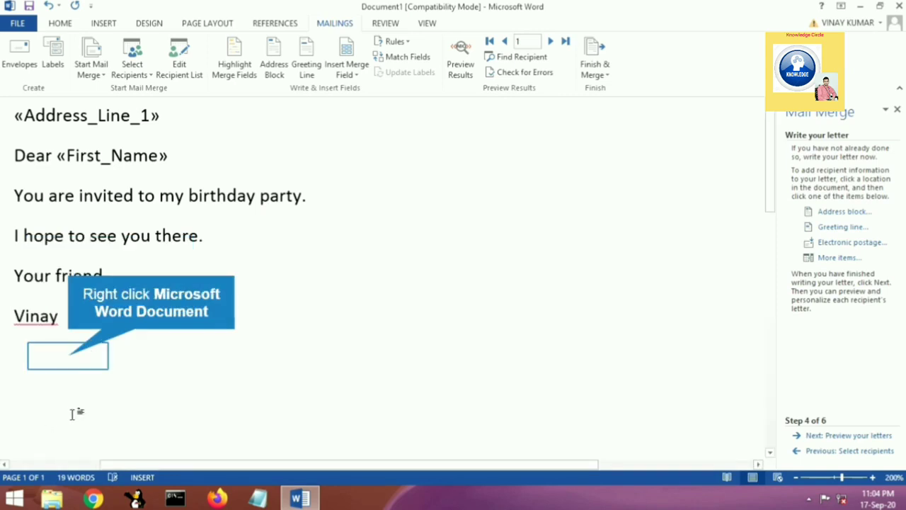
right_click(75, 361)
left_click(853, 261)
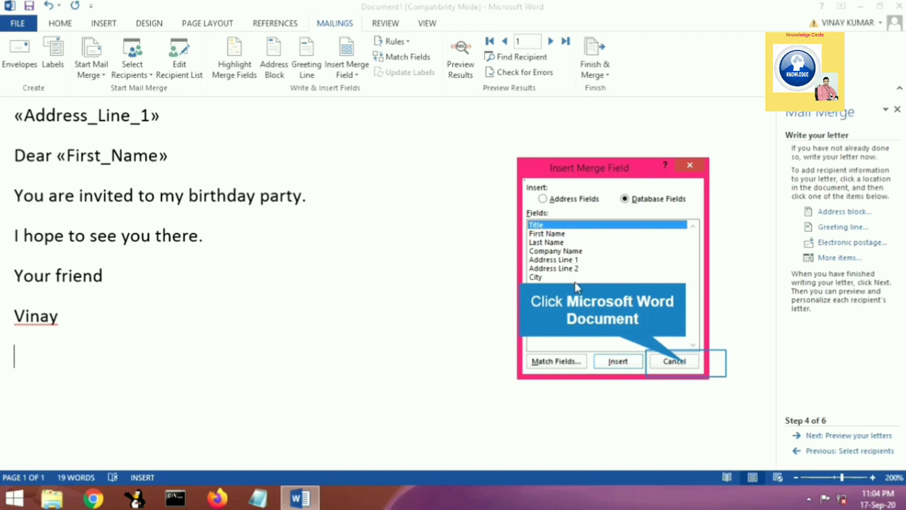
left_click(686, 365)
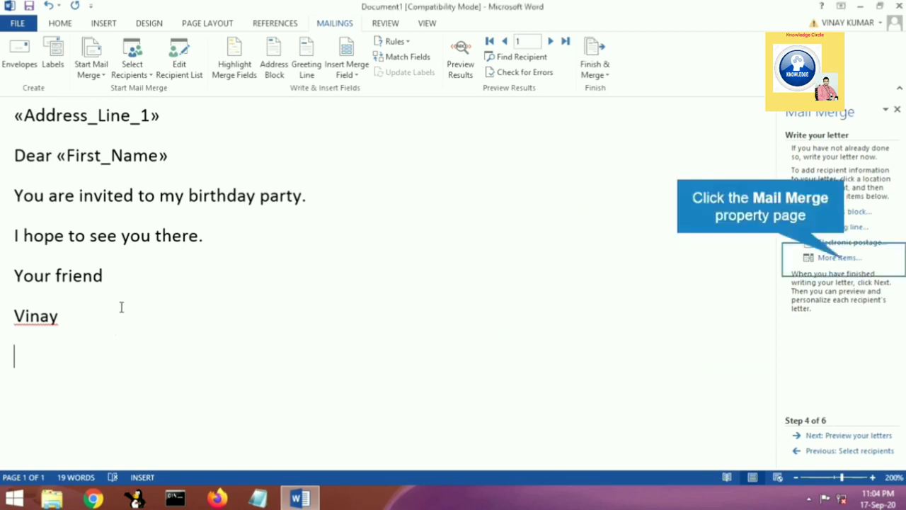
Step: Insert the Company Name database merge field on the line below the sender's name
left_click(849, 261)
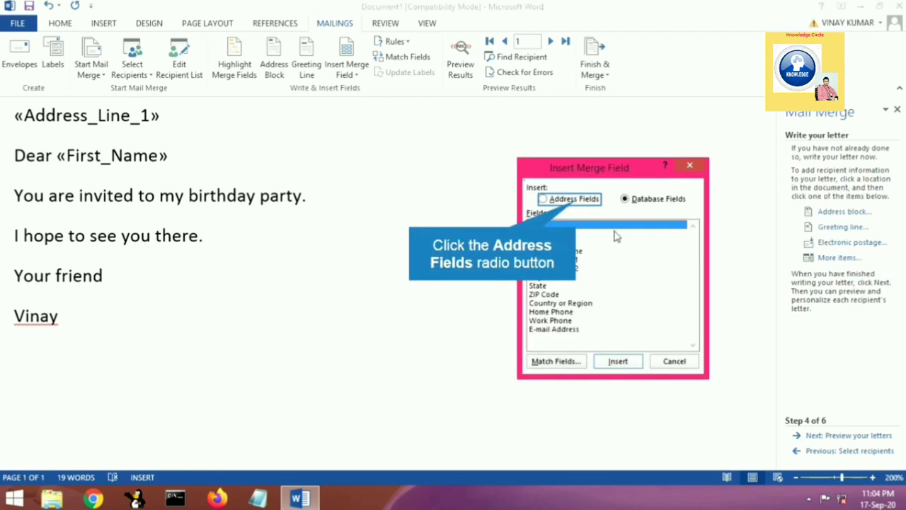
left_click(577, 201)
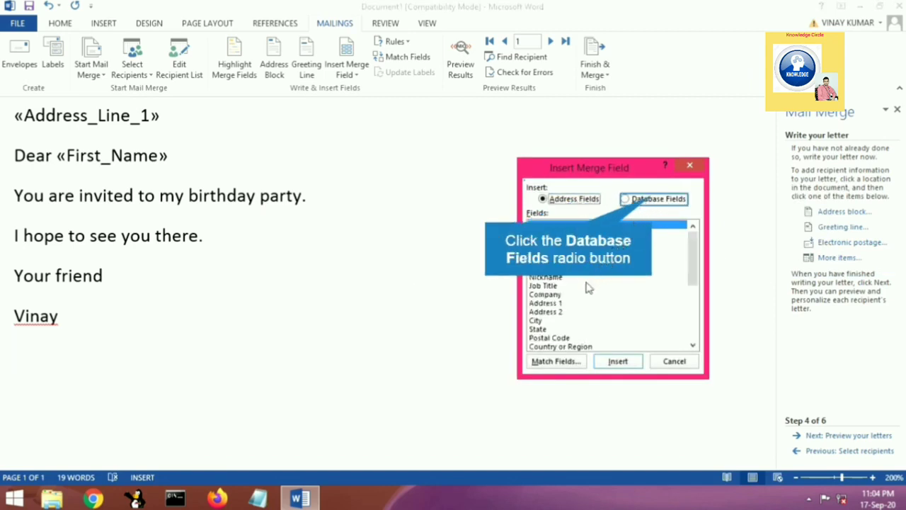
left_click(650, 204)
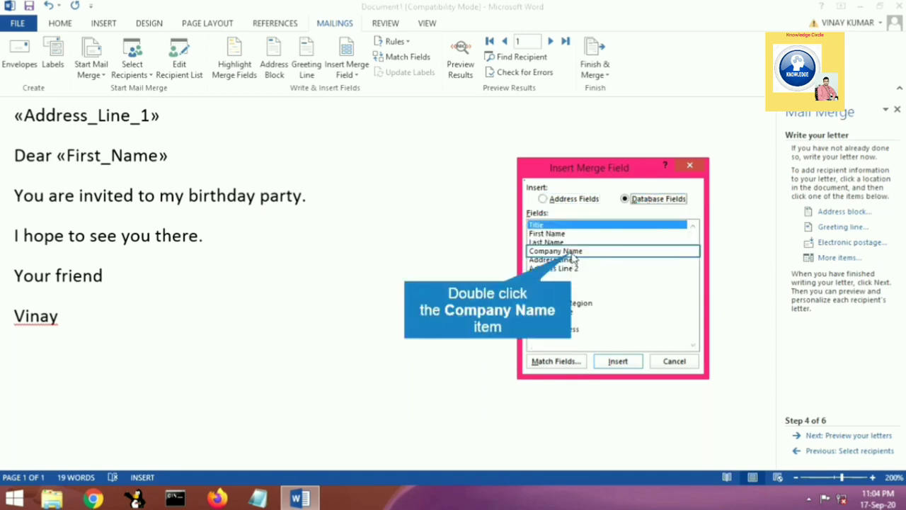
double_click(567, 251)
left_click(677, 363)
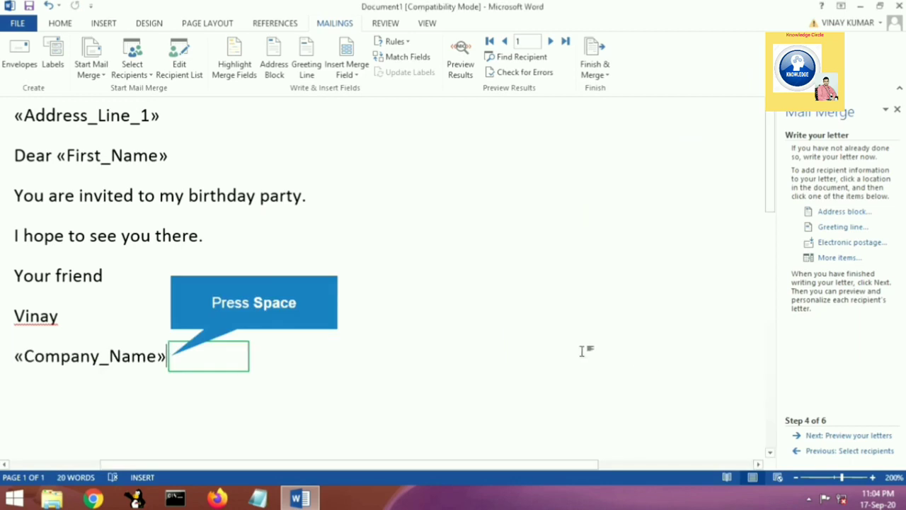
Step: Insert the Address Line 1 database merge field on a new line below the company name field
key("Return")
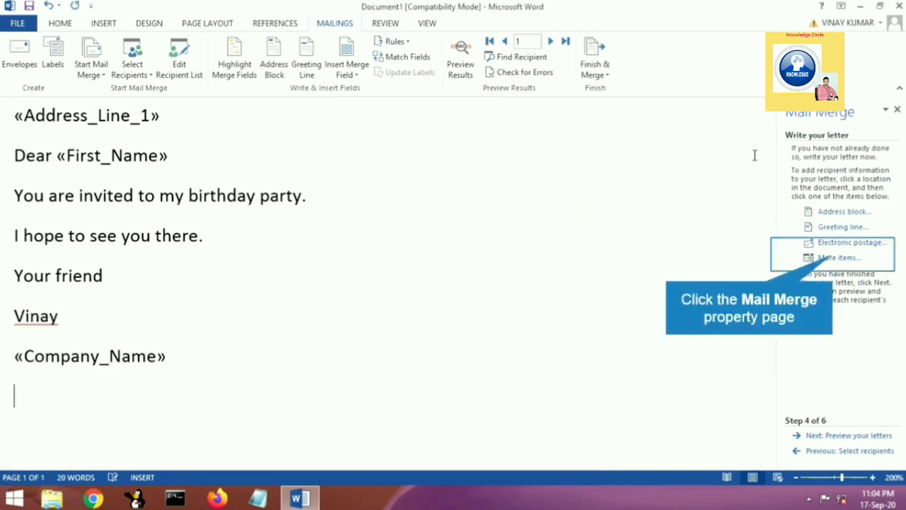
left_click(836, 257)
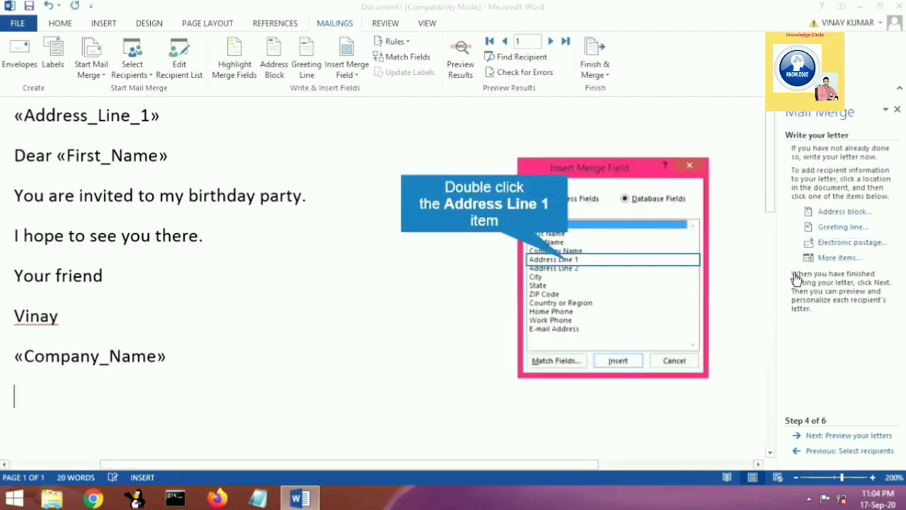
double_click(569, 261)
left_click(688, 363)
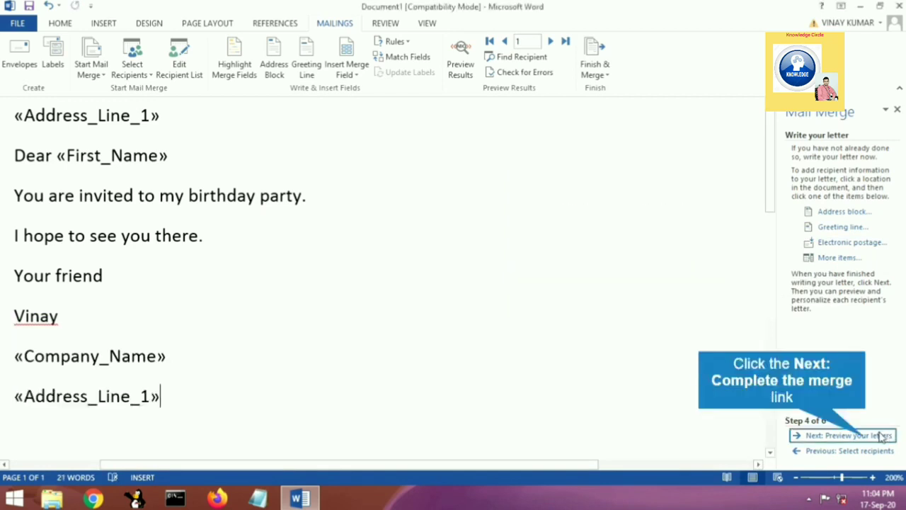
Step: Preview the merged letters and browse forward and back through the recipients, ending on recipient 4
left_click(878, 436)
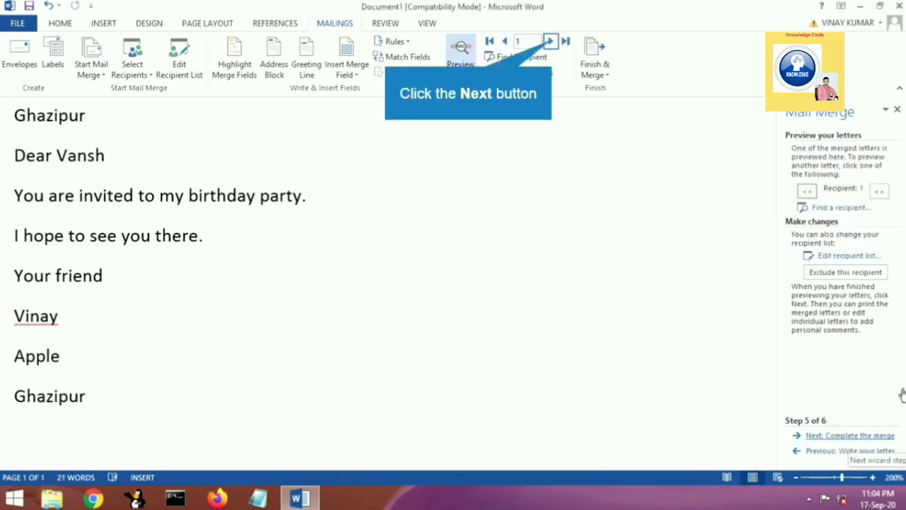
left_click(550, 42)
left_click(551, 42)
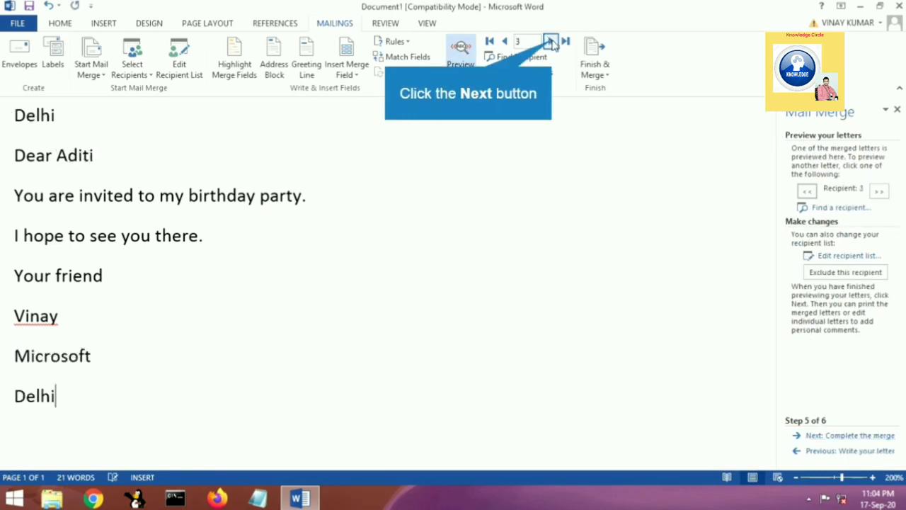
left_click(551, 41)
left_click(504, 43)
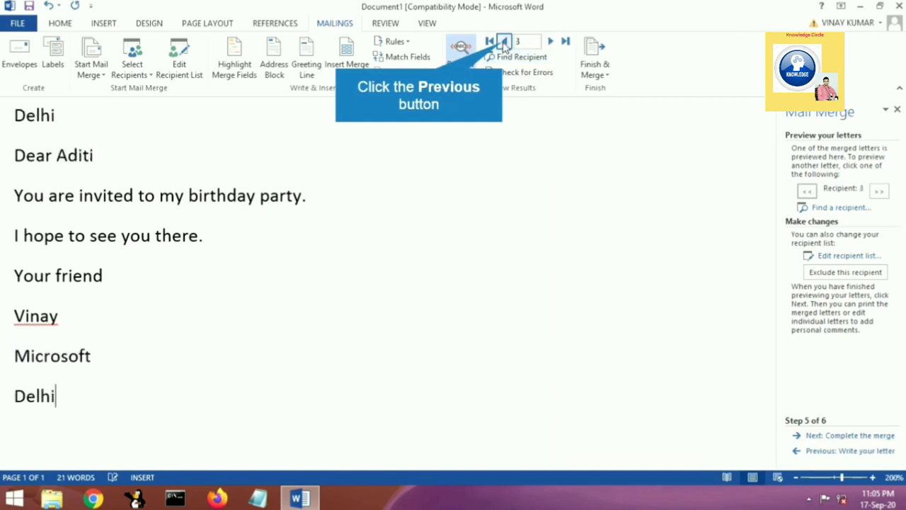
left_click(504, 43)
left_click(504, 43)
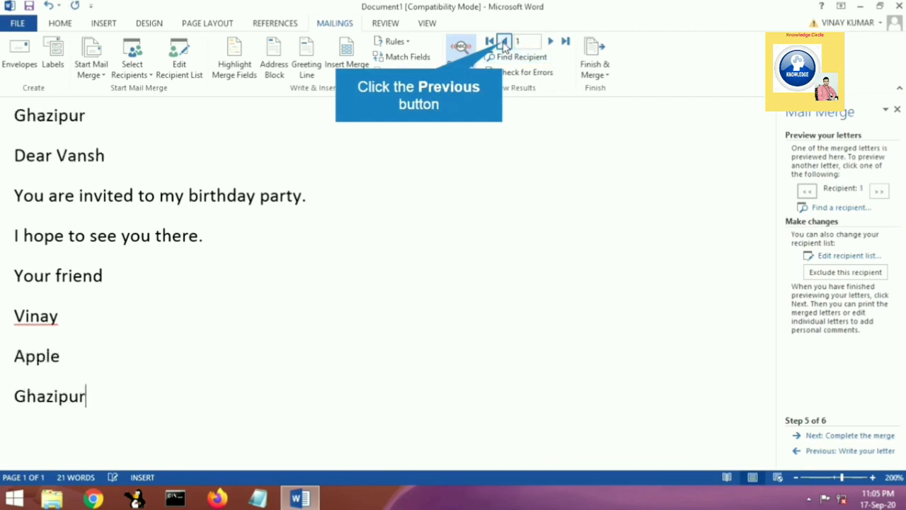
double_click(552, 42)
left_click(551, 42)
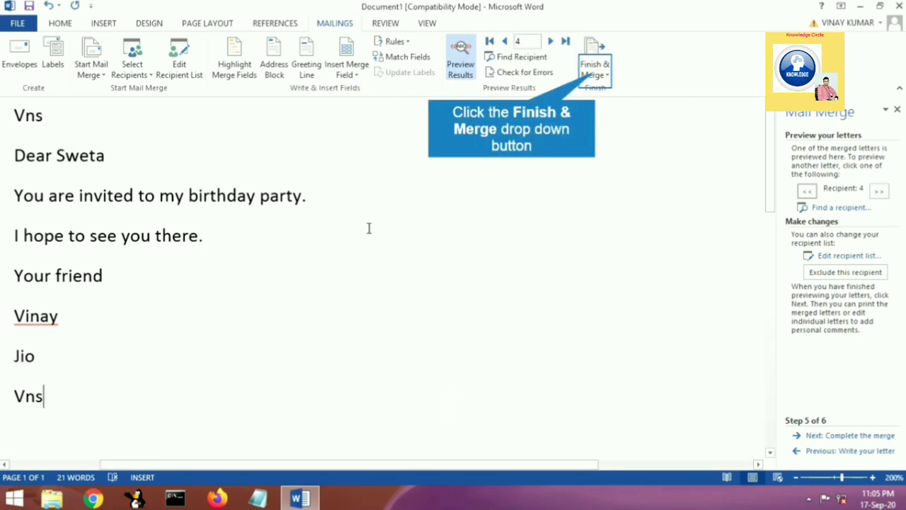
Step: Start merging all records to the printer, then cancel the print job from the print settings
left_click(599, 75)
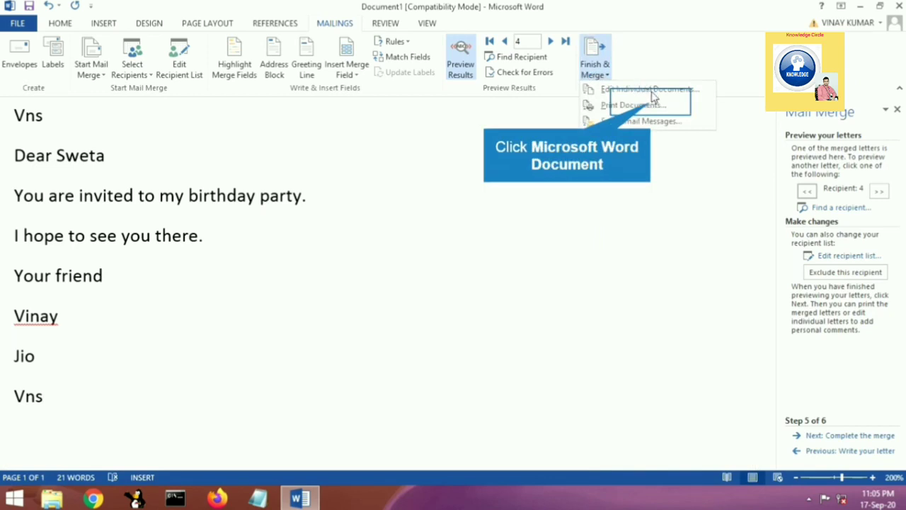
left_click(652, 102)
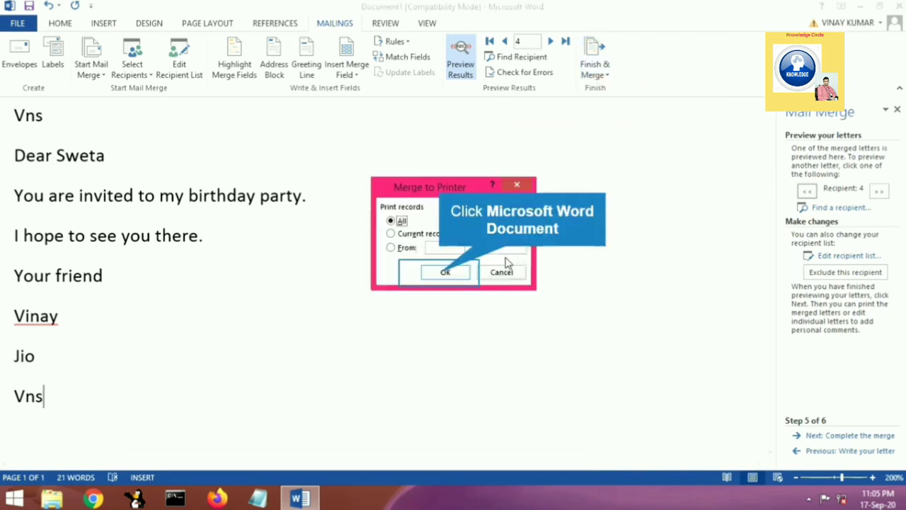
left_click(444, 275)
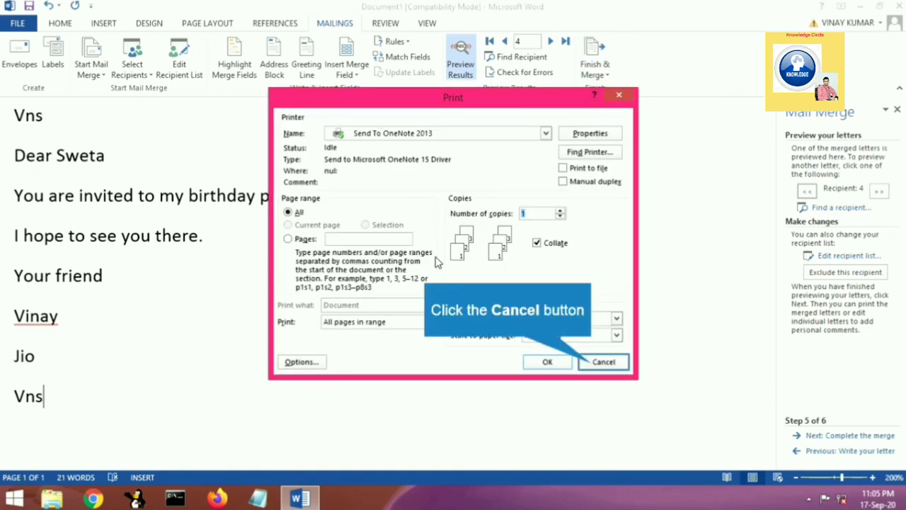
left_click(585, 363)
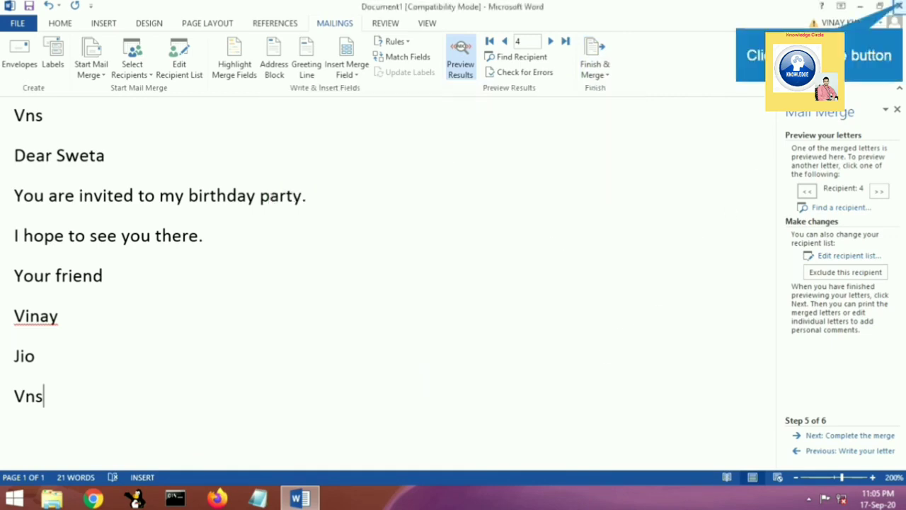